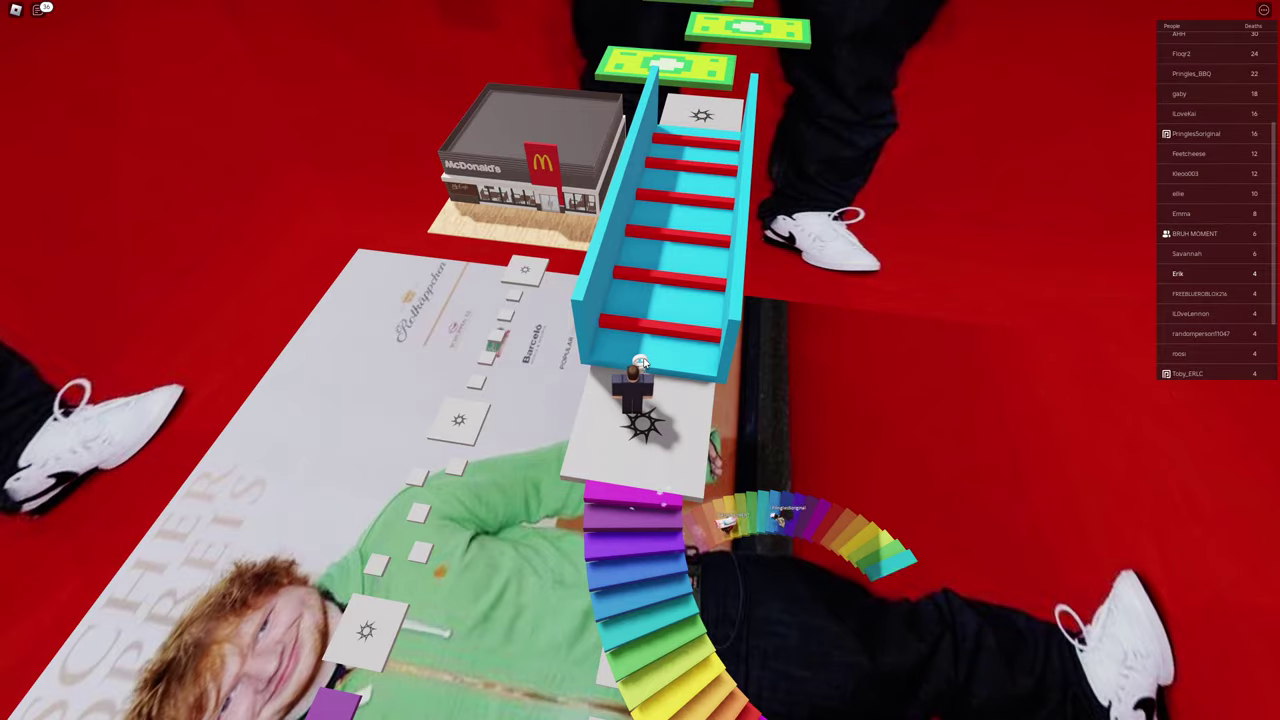
pyautogui.scroll(10, 641, 364)
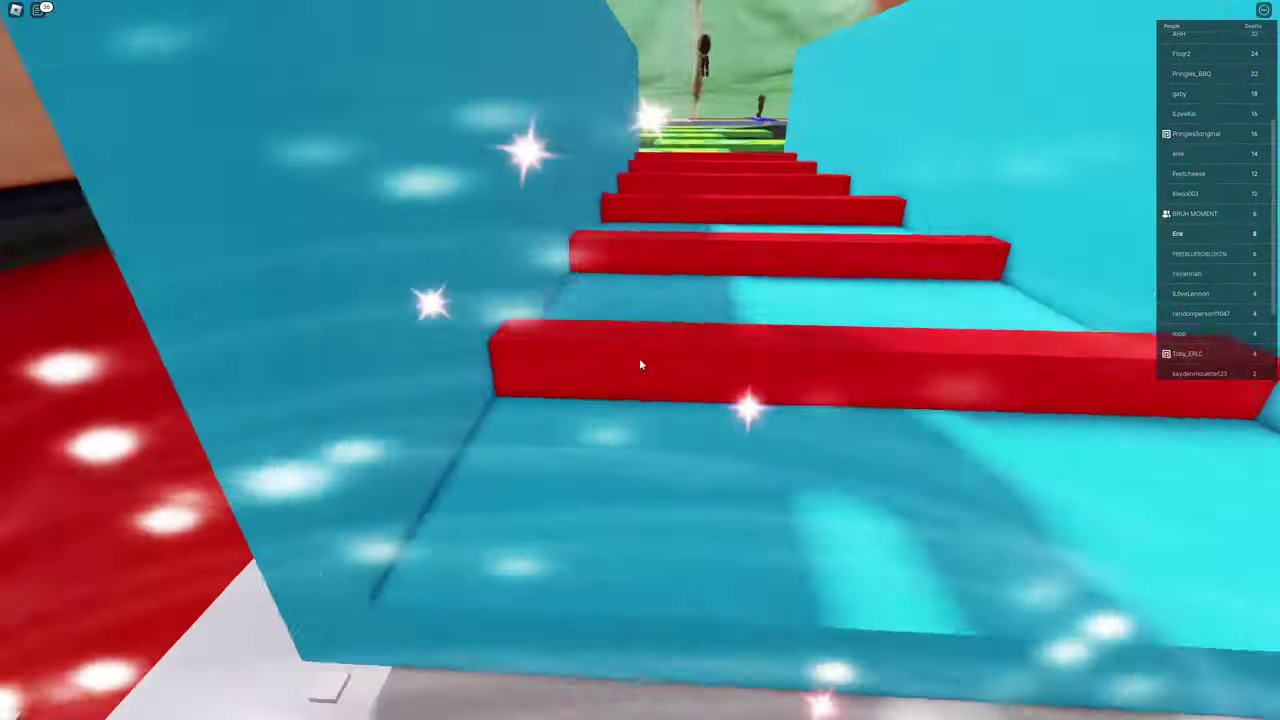
pyautogui.scroll(-3, 641, 364)
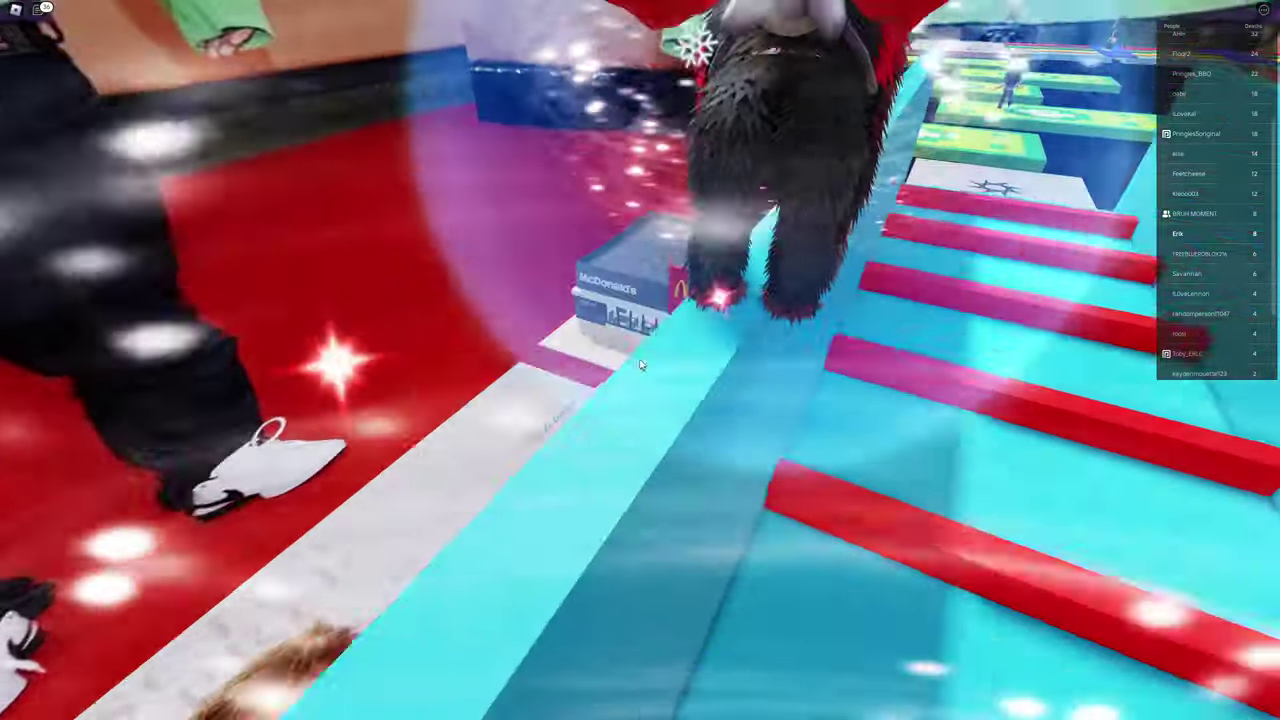
pyautogui.scroll(-3, 641, 364)
pyautogui.scroll(-4, 641, 364)
pyautogui.scroll(-3, 641, 364)
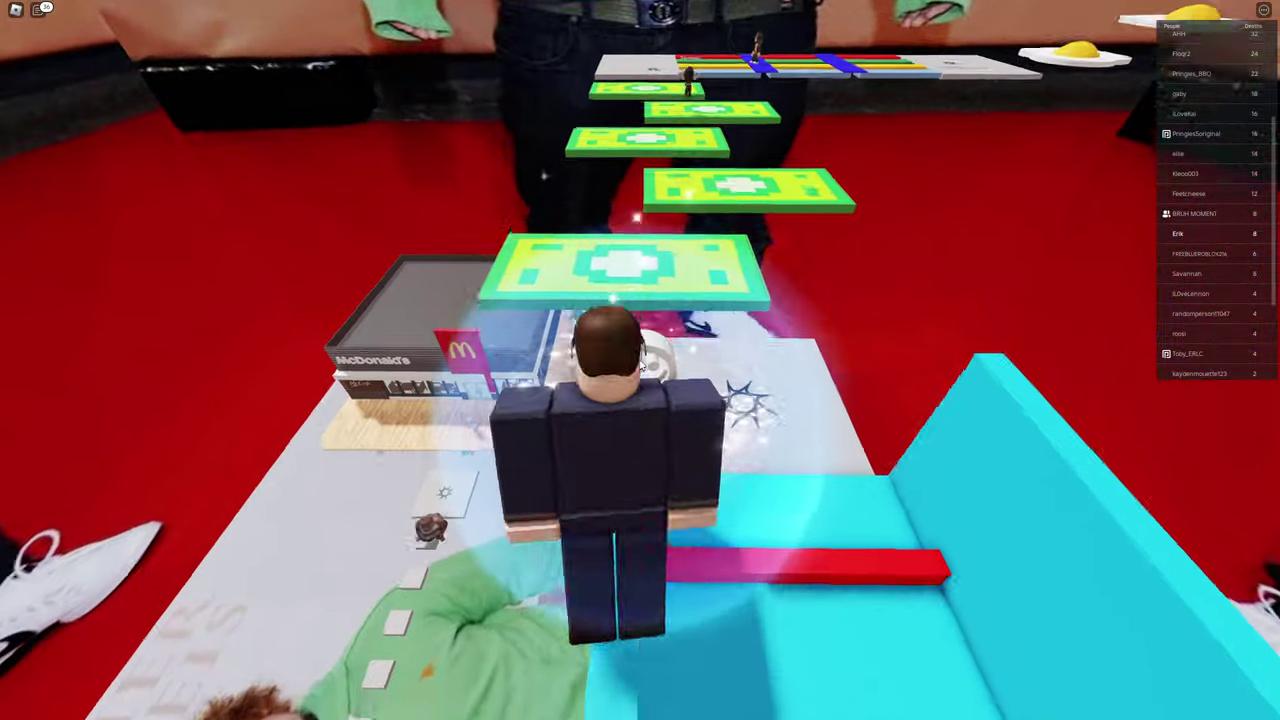
# Jump across the green money platforms onto the giant figure, then switch to the game's web page.
pyautogui.press('w')
pyautogui.press('w')
pyautogui.press('space')
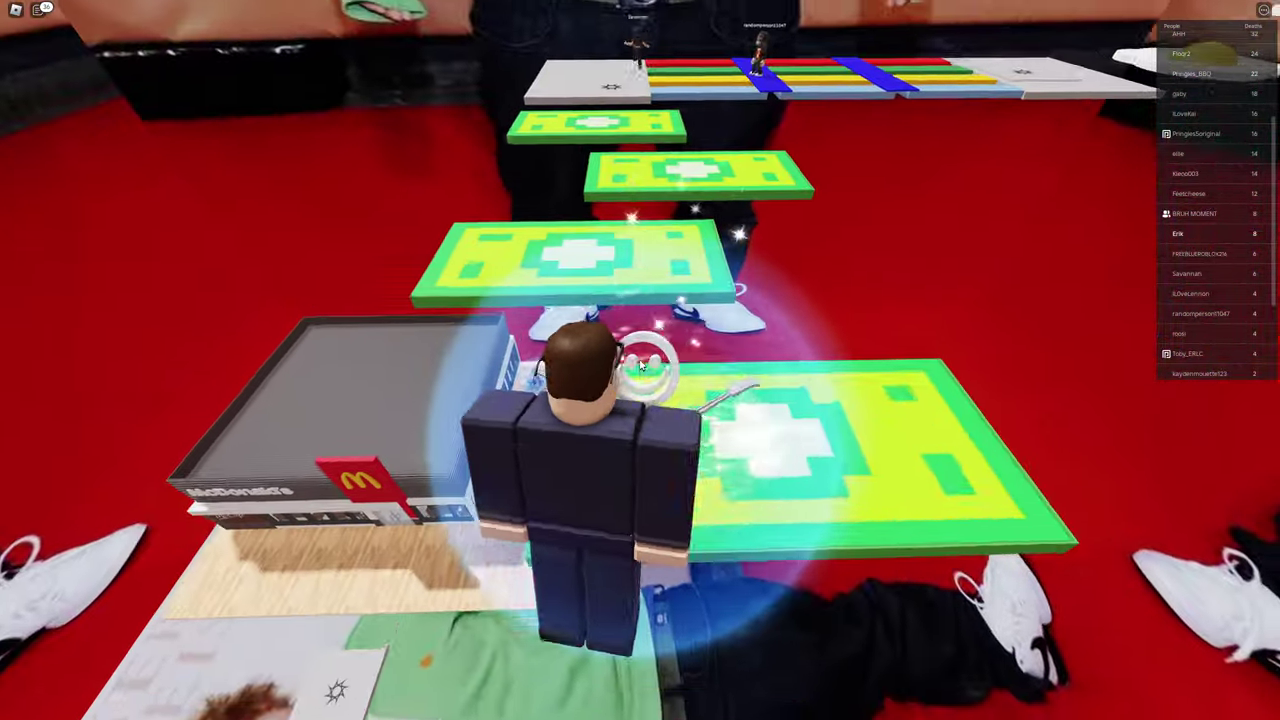
pyautogui.press('w')
pyautogui.press('space')
pyautogui.press('w')
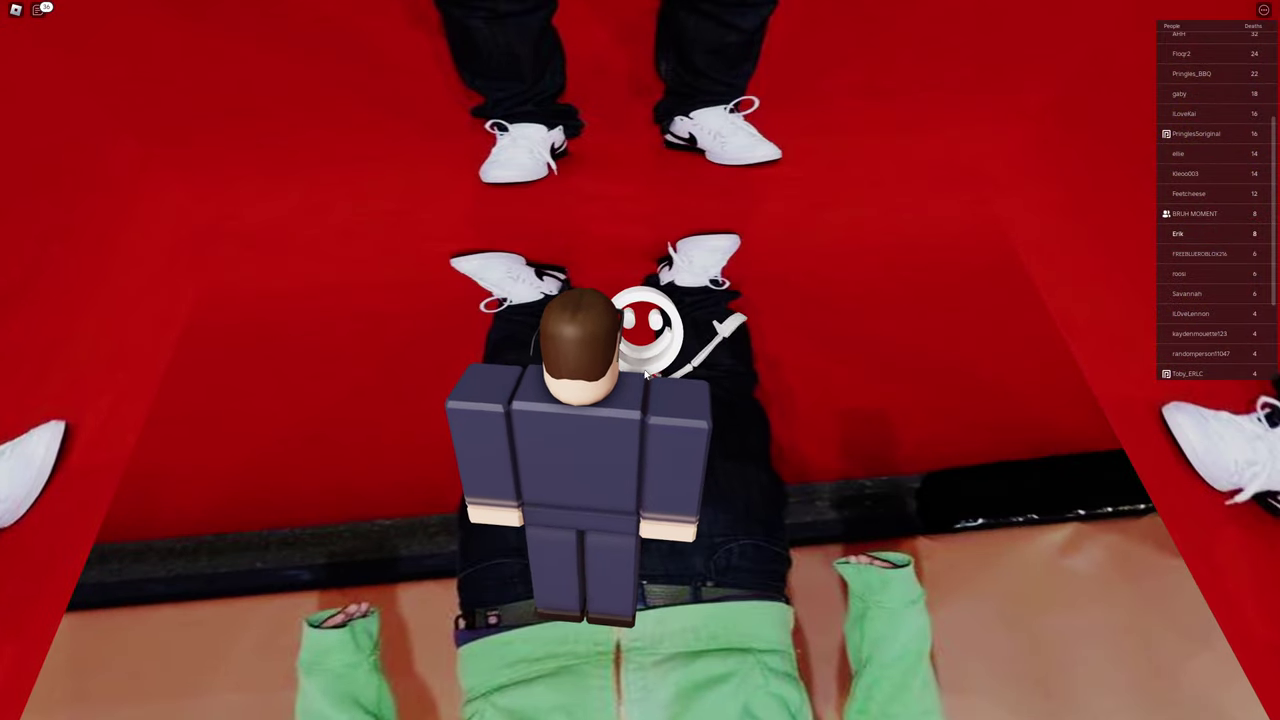
pyautogui.hotkey('alt', 'Tab')
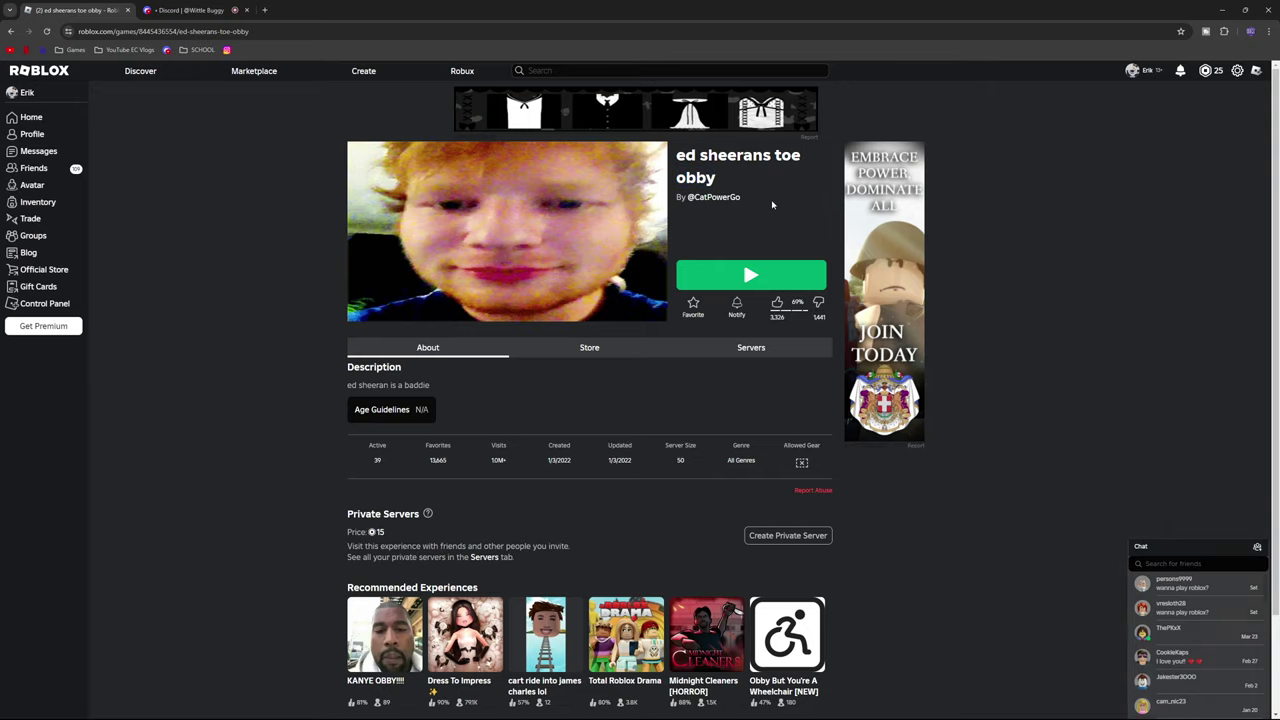
# Return to the game and hop across the fried-egg platforms and pool stepping stones.
pyautogui.hotkey('alt', 'Tab')
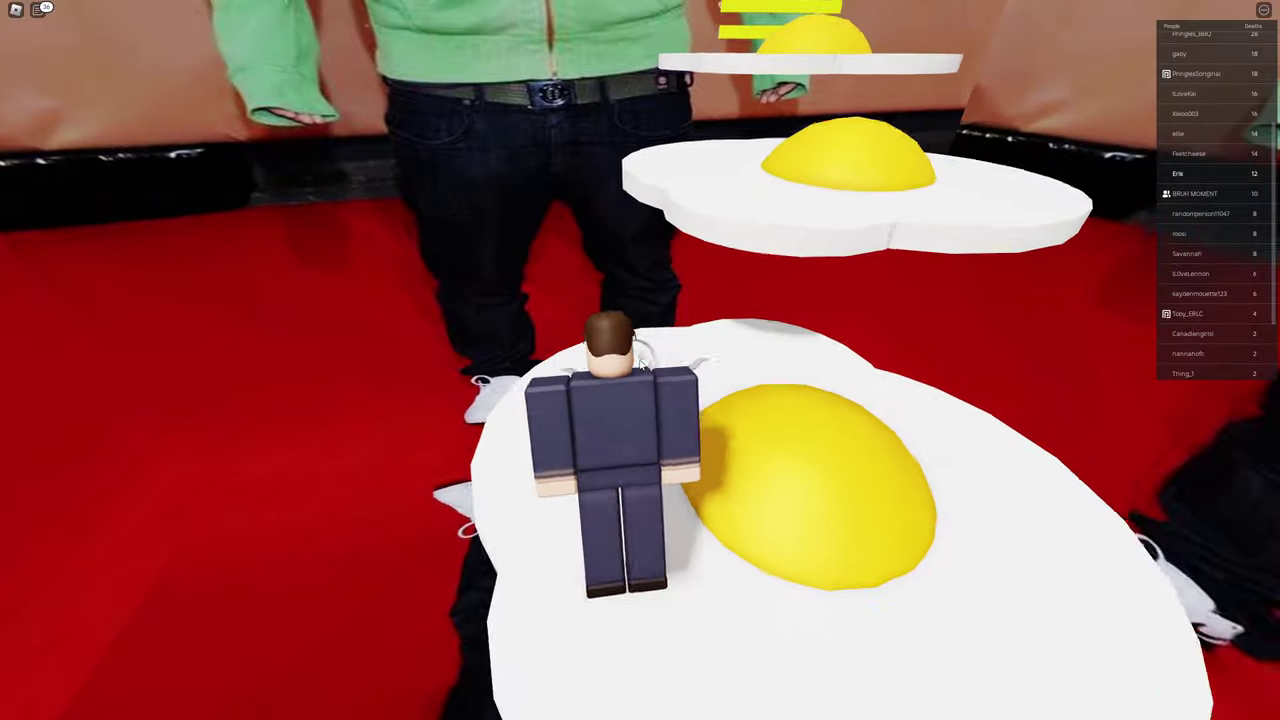
pyautogui.press('w')
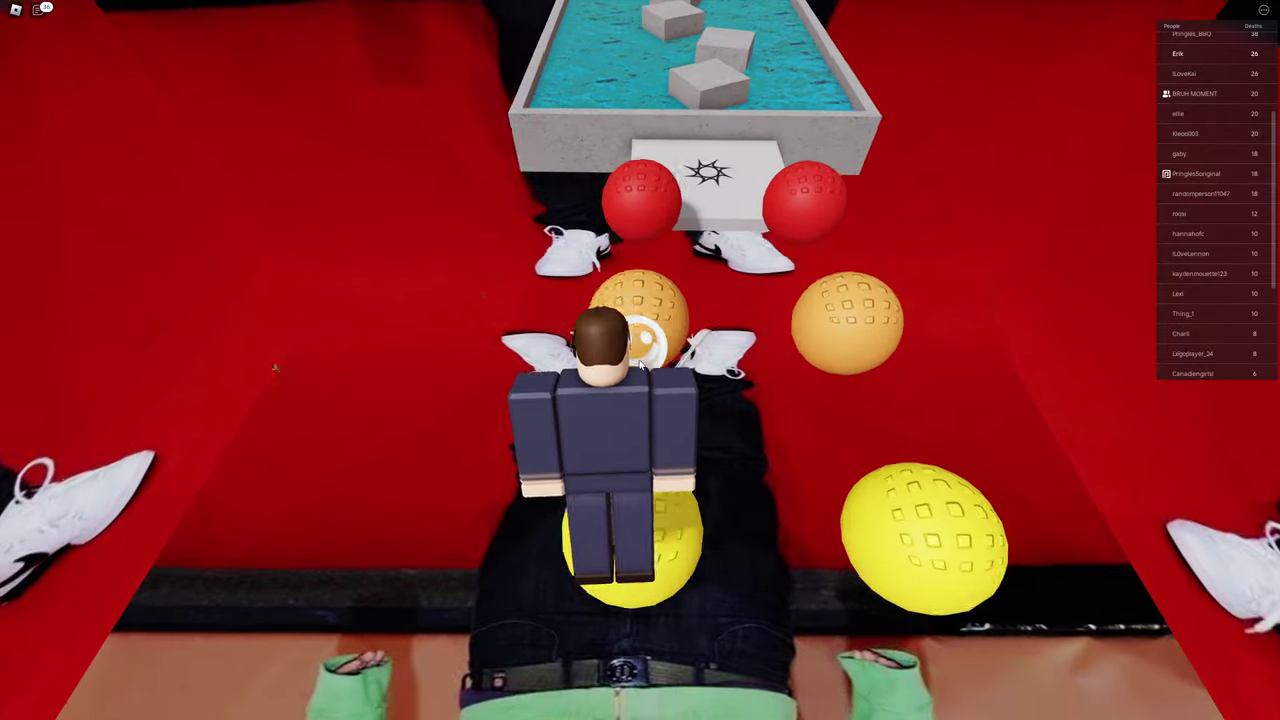
pyautogui.press('w')
pyautogui.press('w')
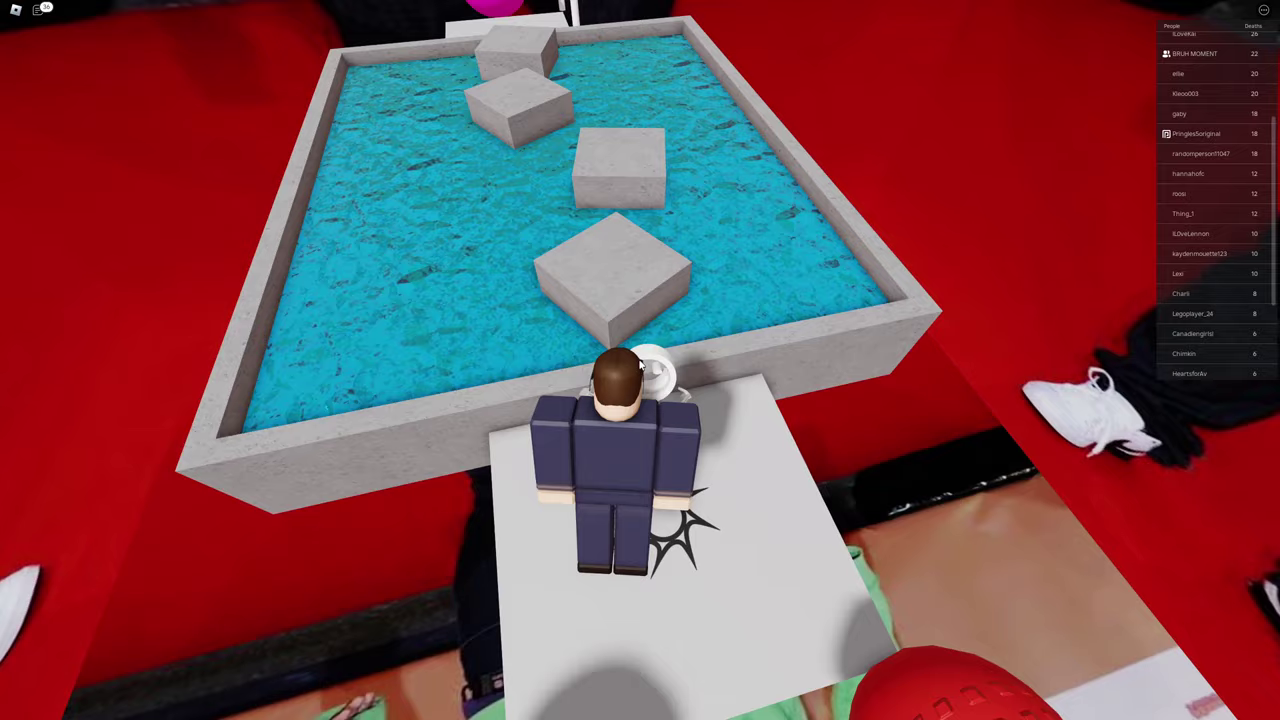
pyautogui.press('w')
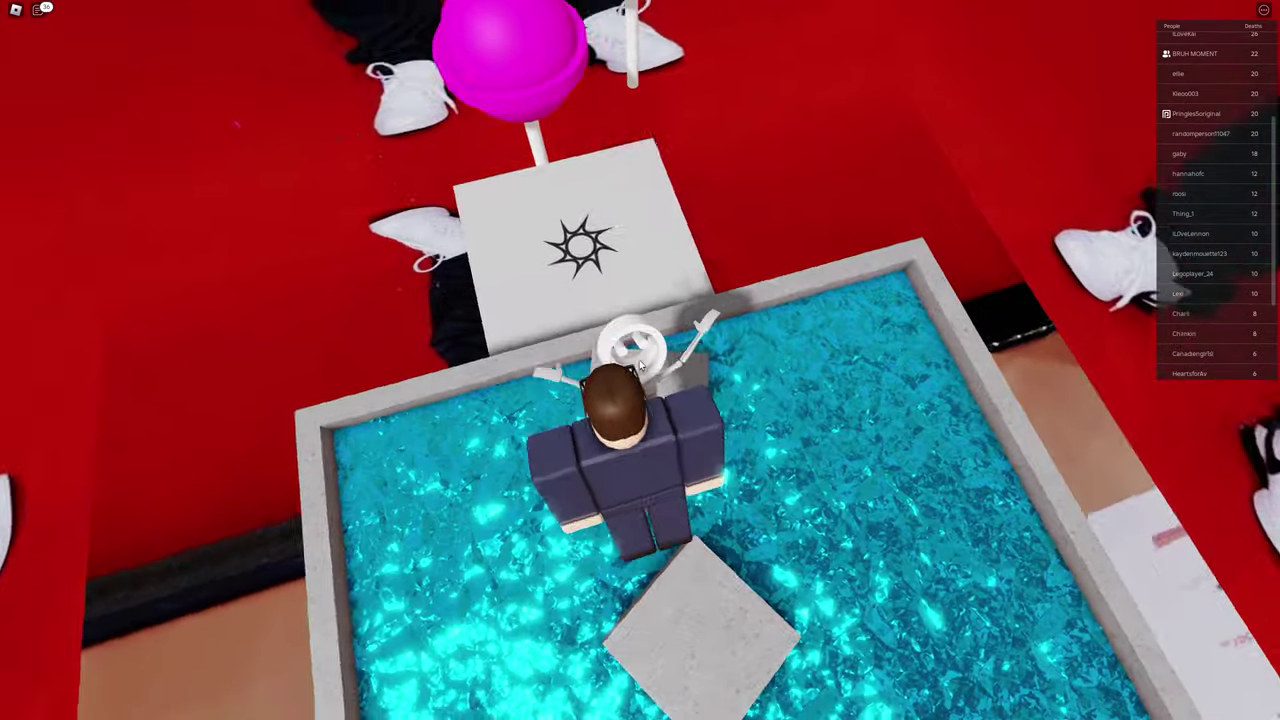
# Leave fullscreen, bring OBS Studio forward, then bring the Roblox window back to the front.
pyautogui.hotkey('alt', 'F4')
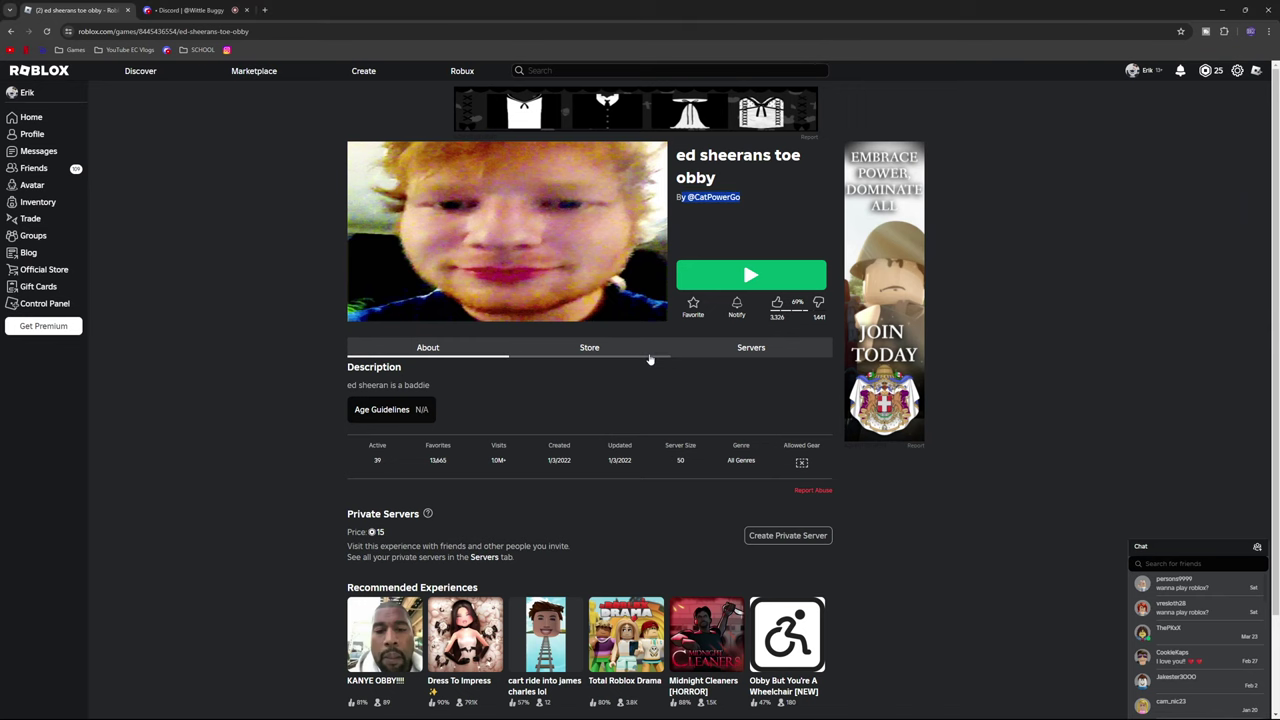
pyautogui.click(743, 345)
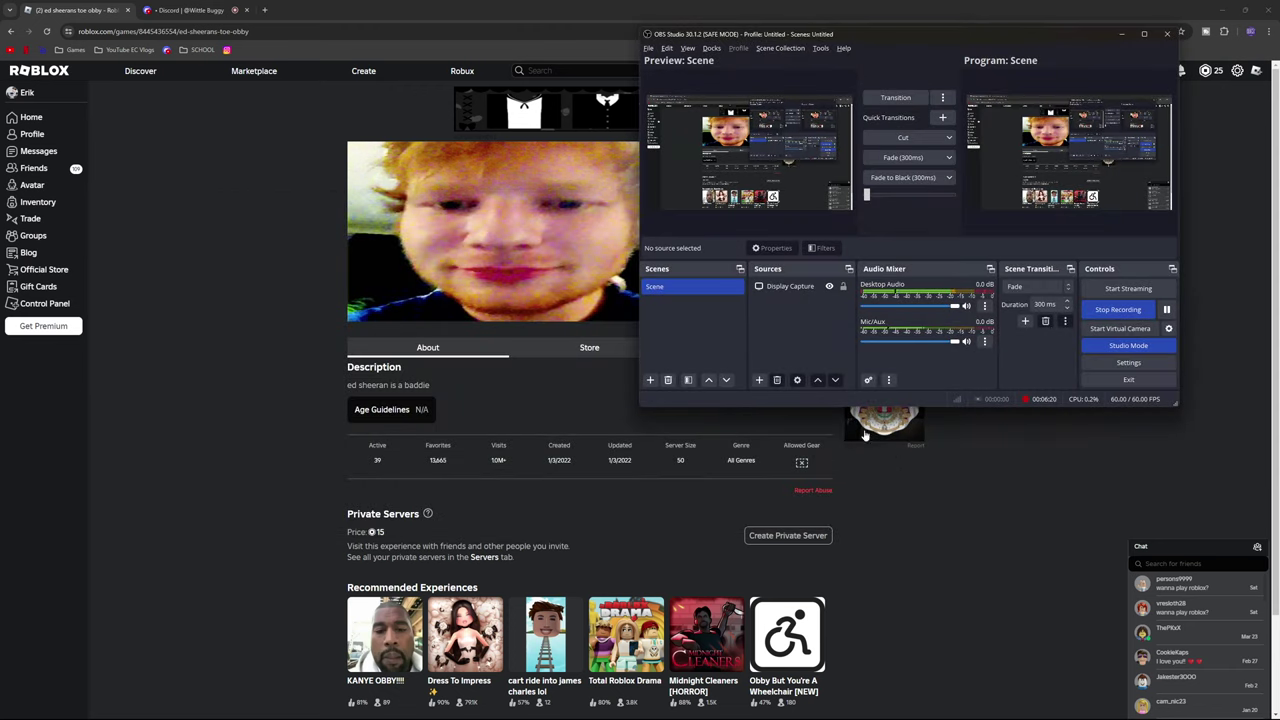
pyautogui.click(678, 320)
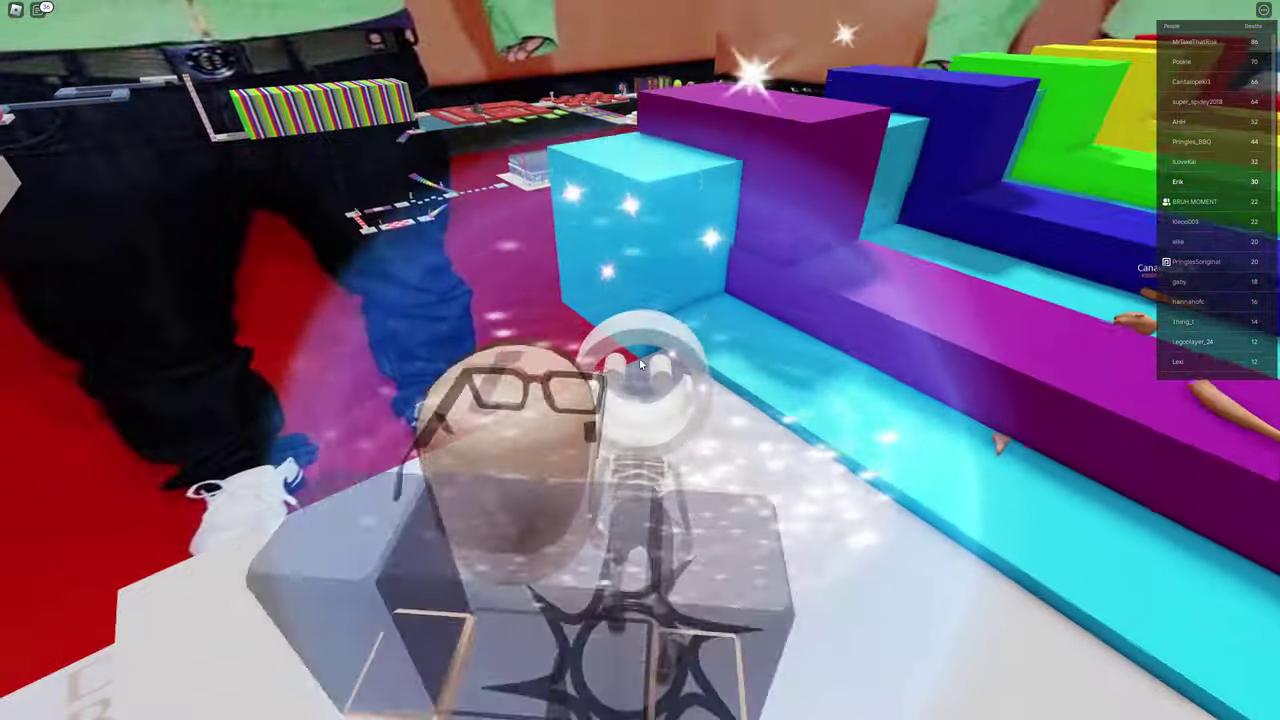
pyautogui.scroll(2, 641, 366)
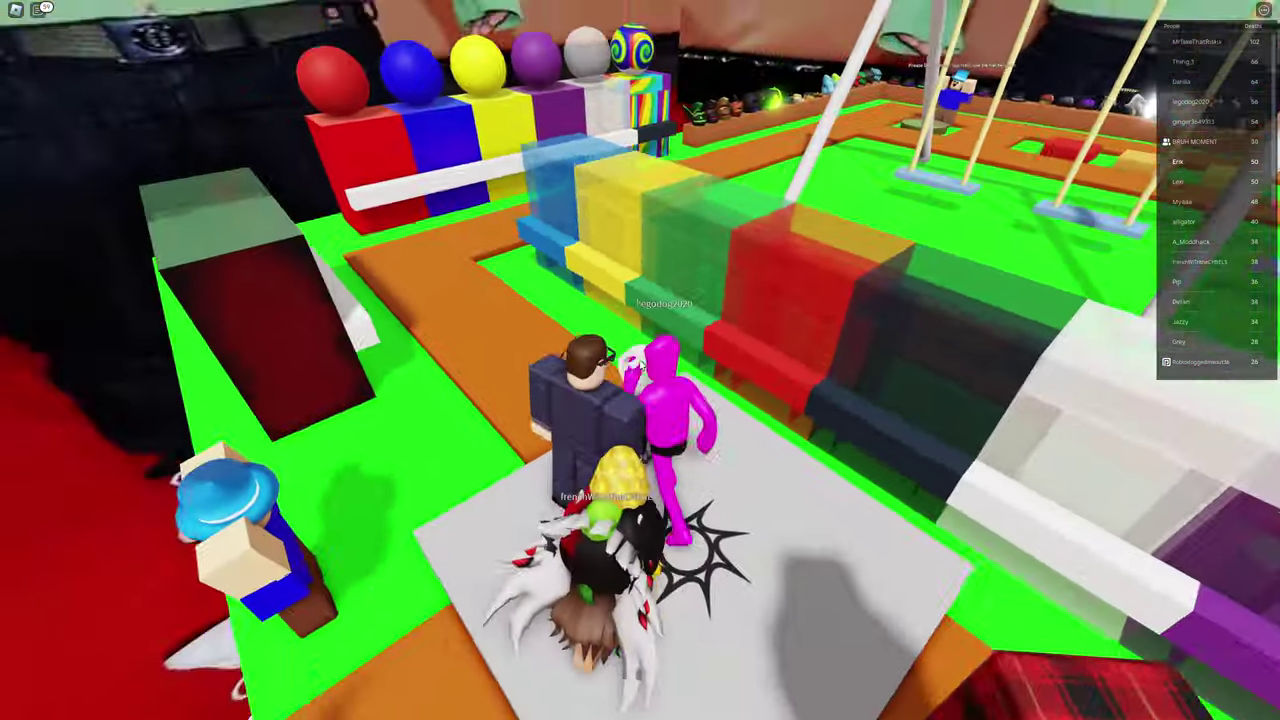
# Walk between the swings and turn left toward the orange hat shelves.
pyautogui.press('w')
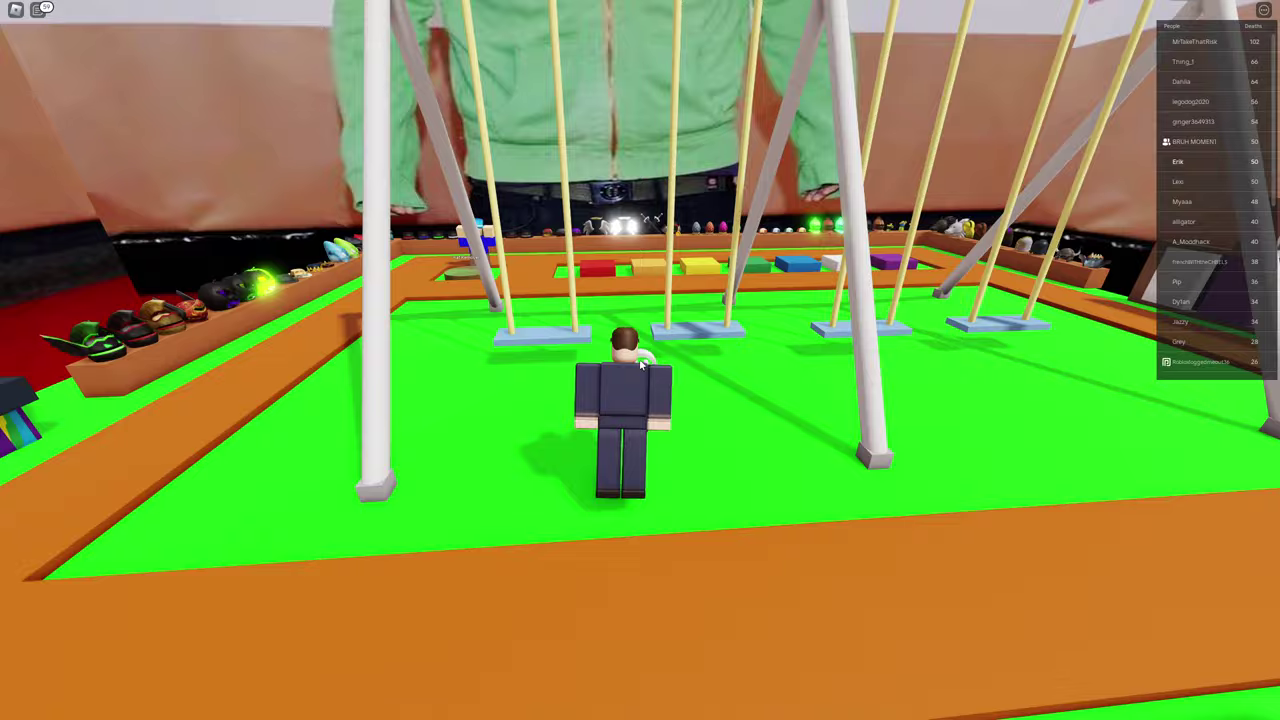
pyautogui.press('a')
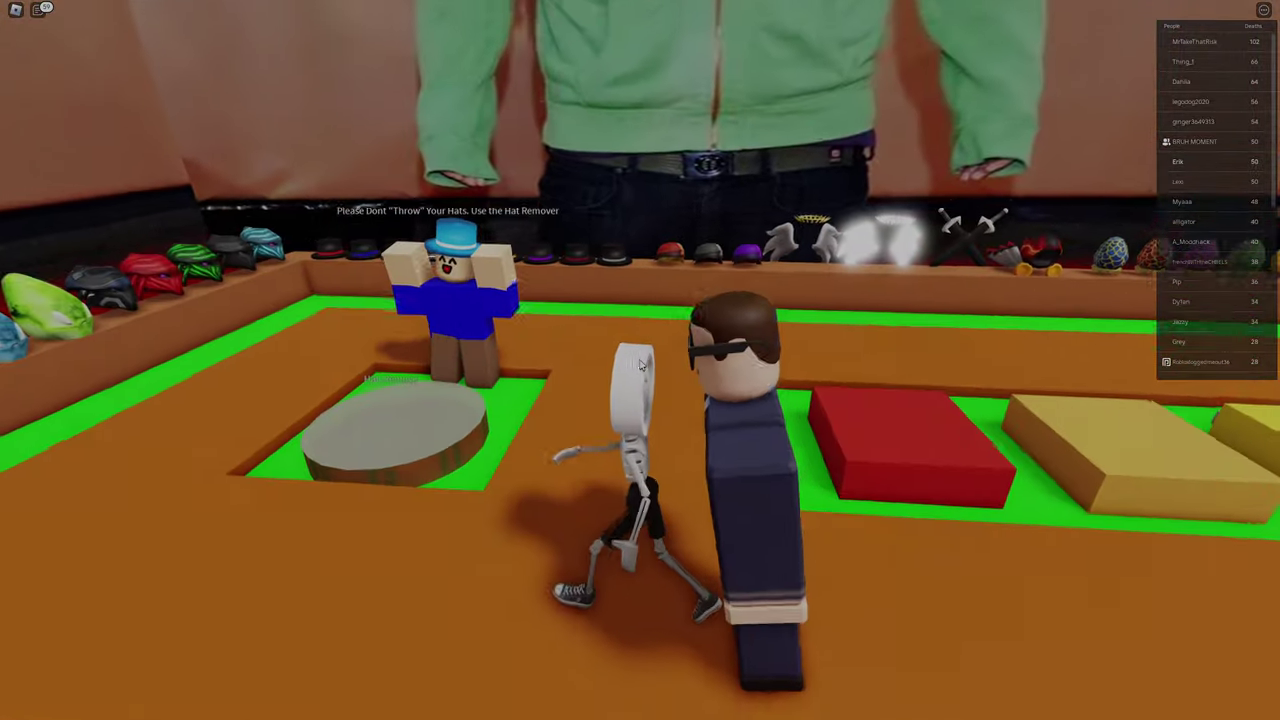